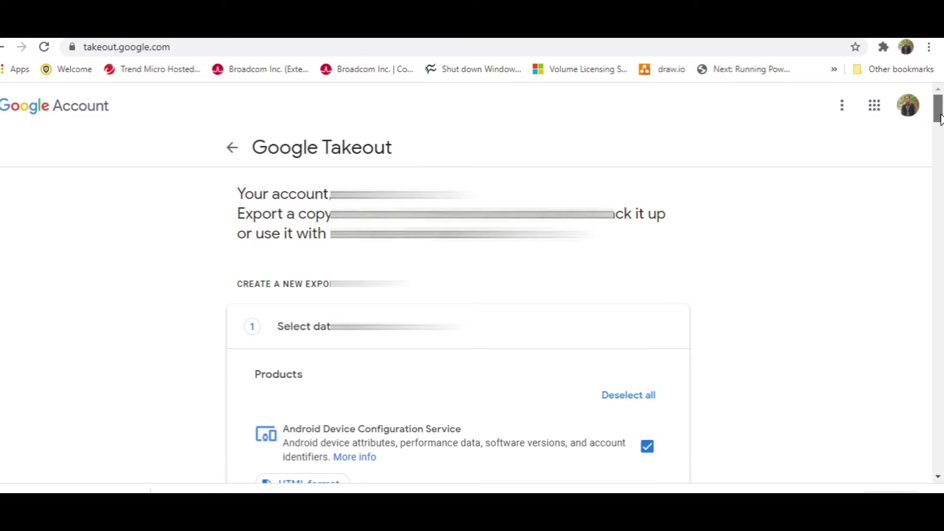
Step: Include only Google Photos in the new export and proceed to the file type, frequency and destination settings
mouse_move(940, 118)
mouse_down()
mouse_move(941, 470)
mouse_move(940, 101)
mouse_up()
click(645, 399)
drag(940, 108, 941, 250)
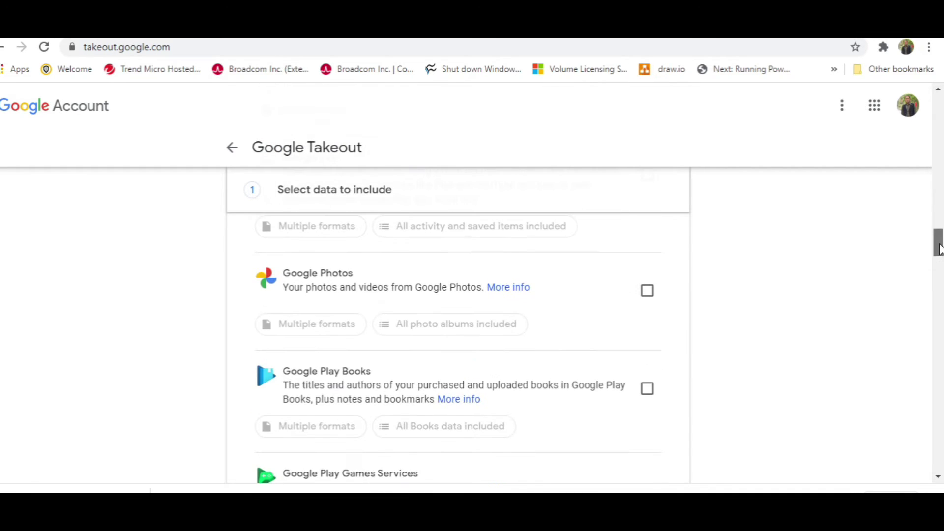
click(648, 292)
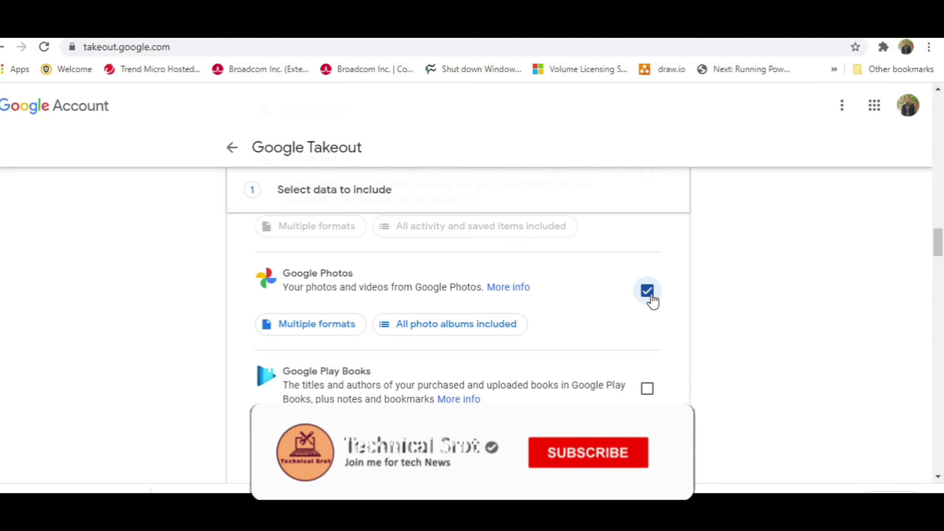
drag(940, 251, 930, 475)
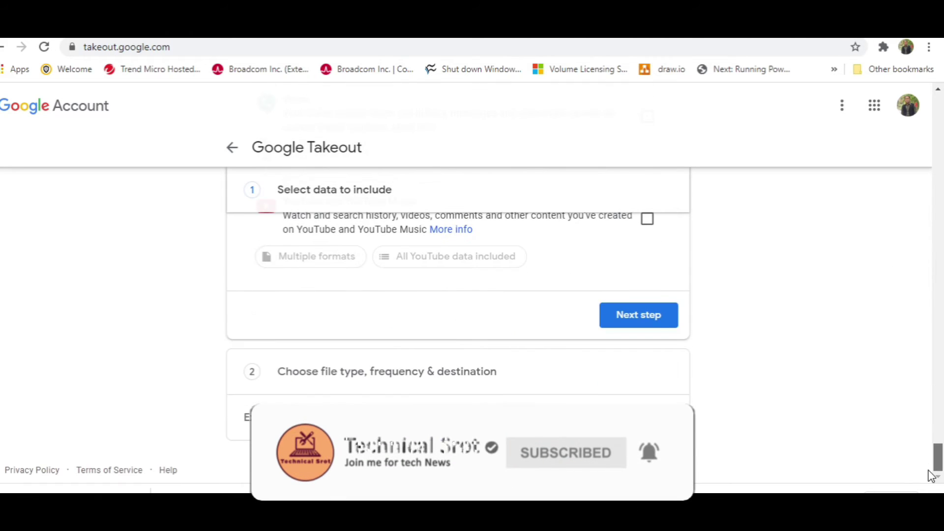
click(632, 325)
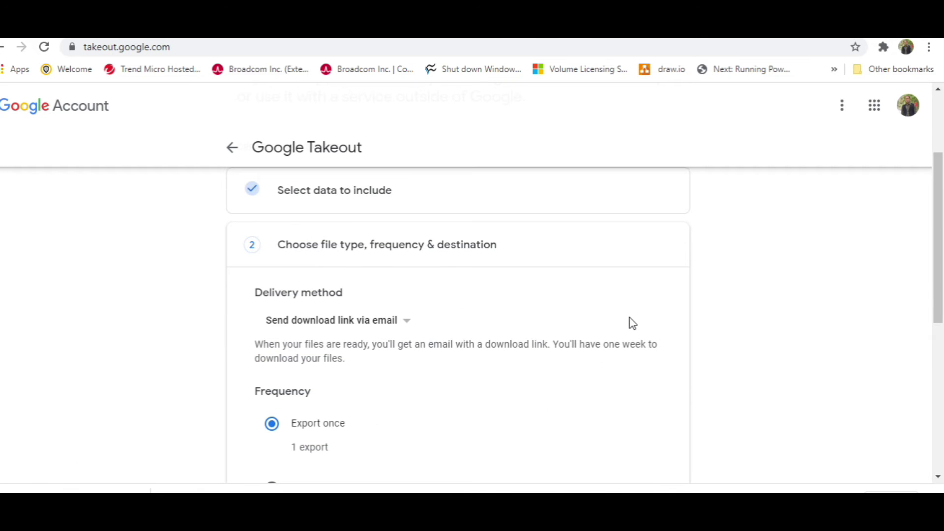
Step: Choose 2 GB as the maximum size of each export file
drag(940, 207, 939, 318)
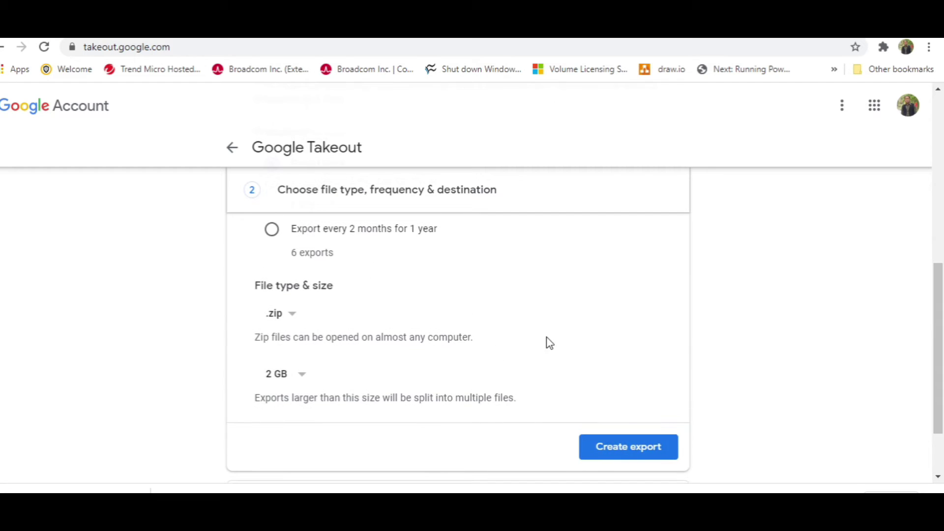
click(298, 376)
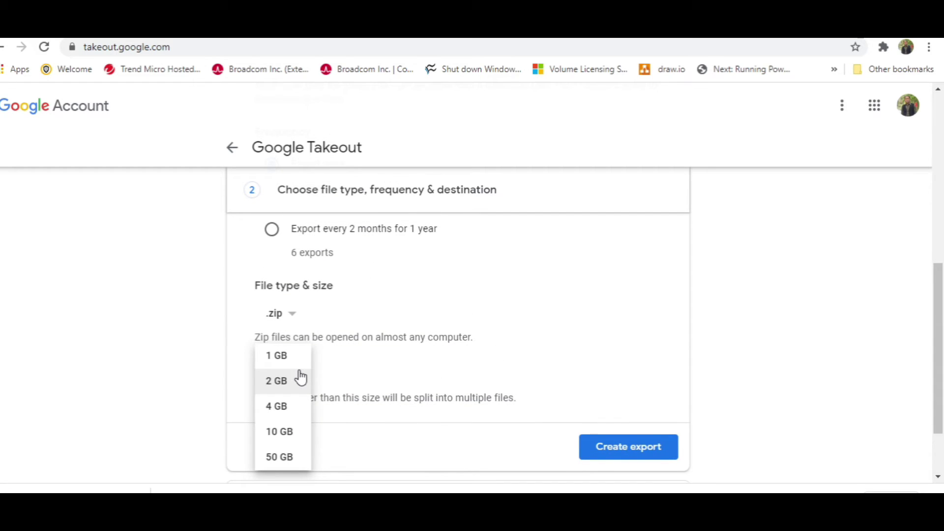
click(301, 377)
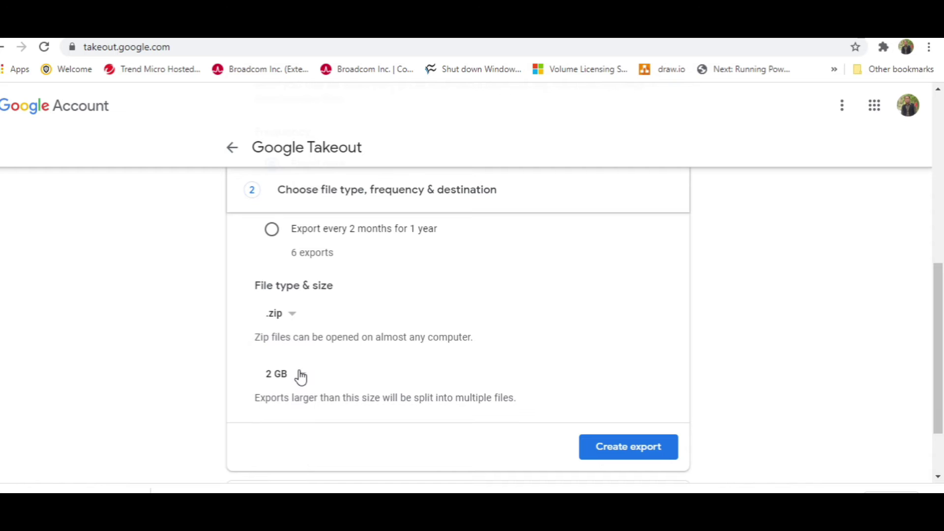
Step: Try the export frequency of every 2 months for 1 year, and set it back to Export once
drag(939, 322, 940, 299)
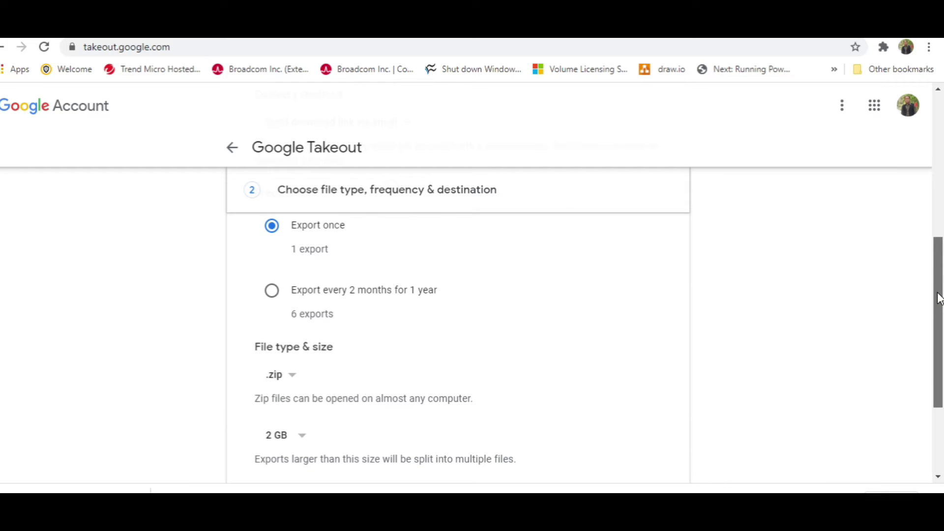
drag(940, 299, 939, 288)
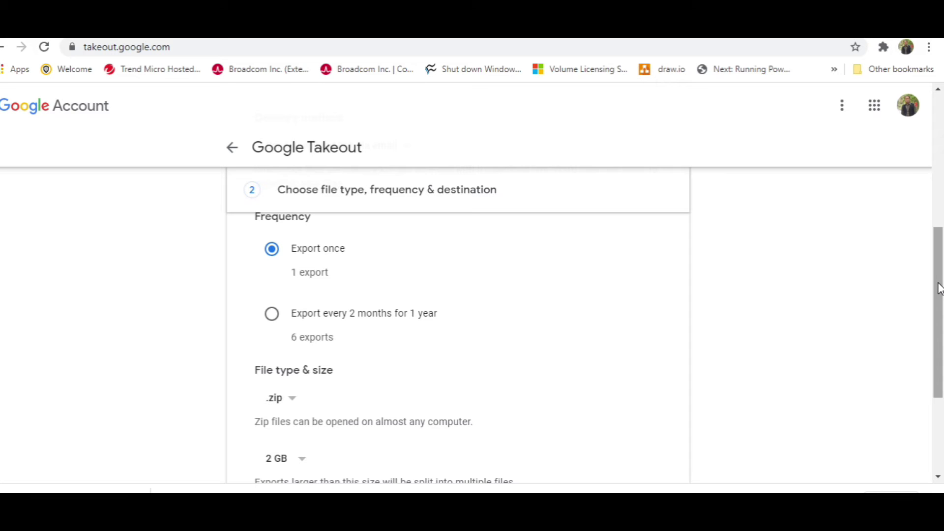
click(272, 315)
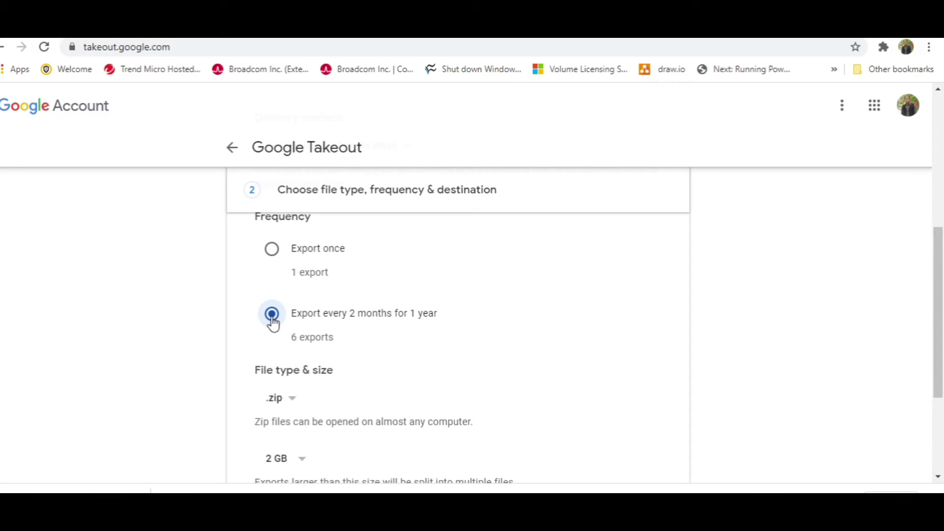
click(272, 250)
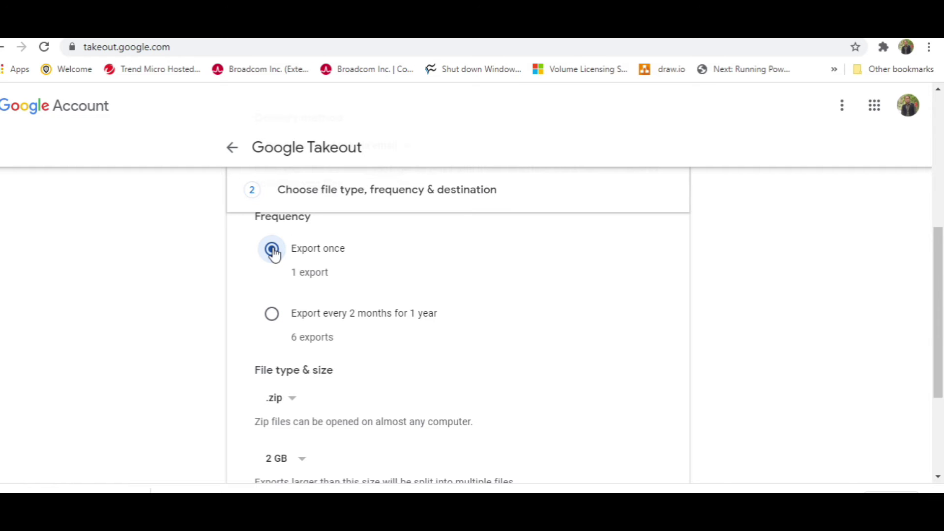
Step: Select .zip as the export file type and confirm 2 GB as the file size
drag(939, 340, 942, 393)
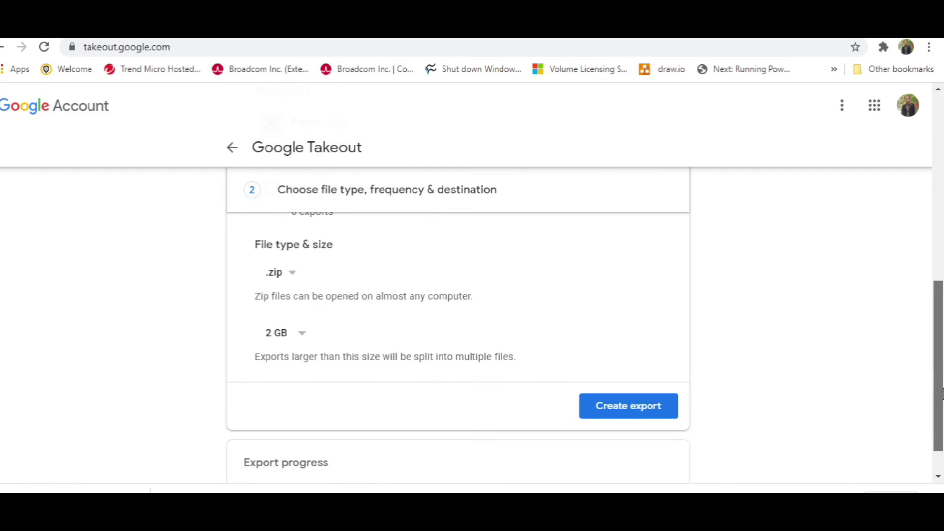
click(291, 274)
click(291, 275)
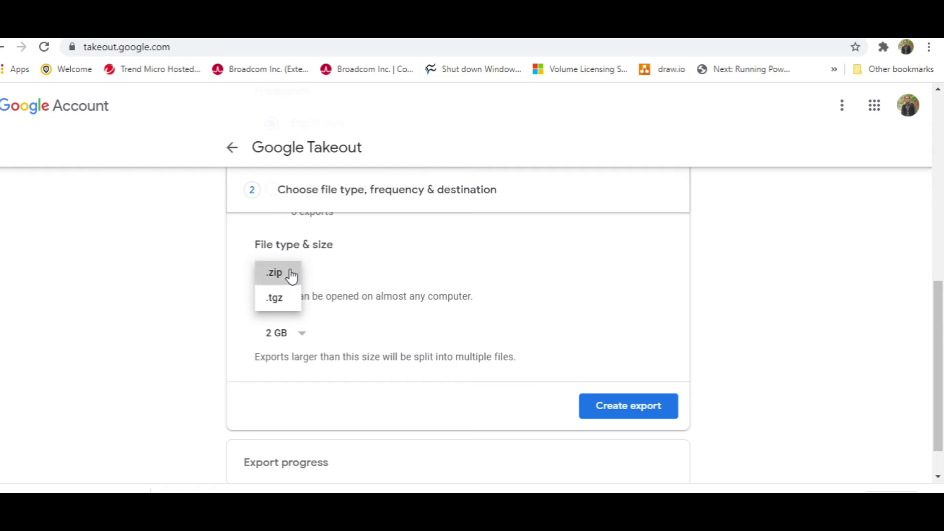
click(302, 339)
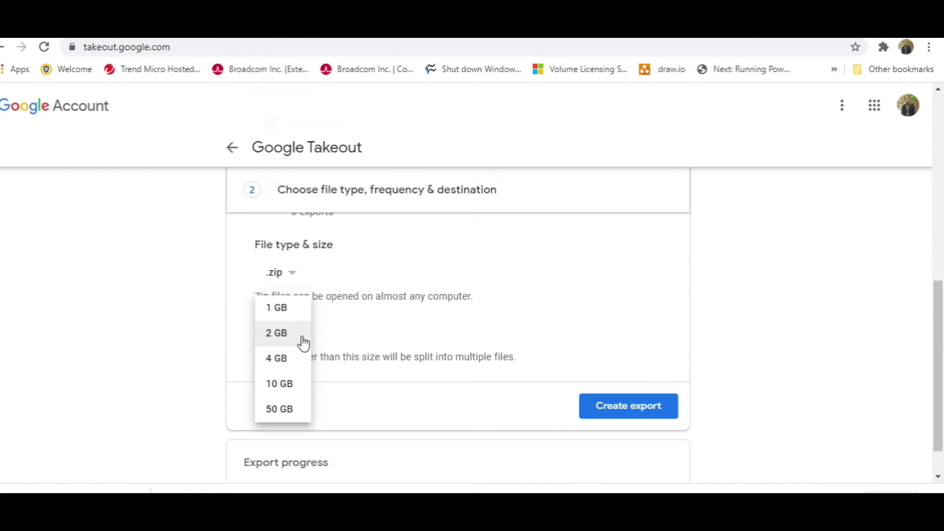
click(301, 341)
Step: Create the Google Photos export with the chosen settings
drag(938, 289, 940, 375)
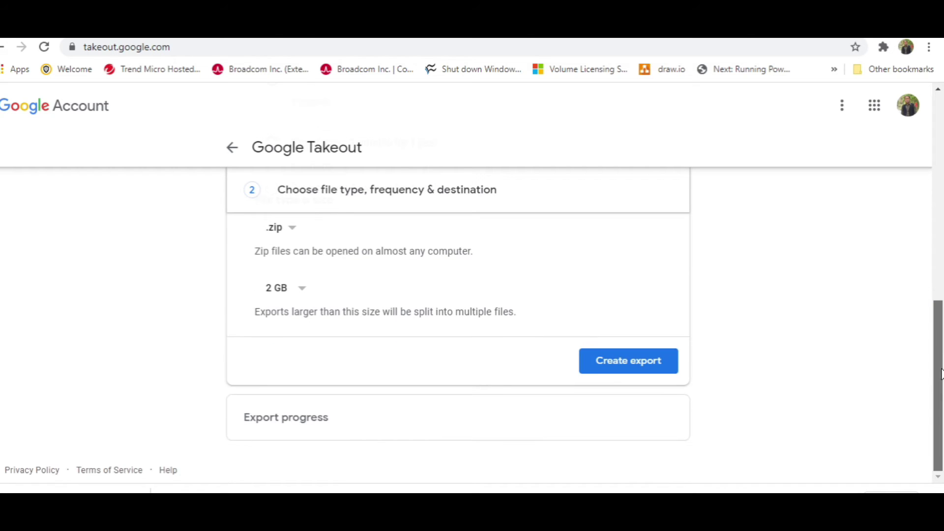
drag(939, 333, 931, 381)
click(649, 362)
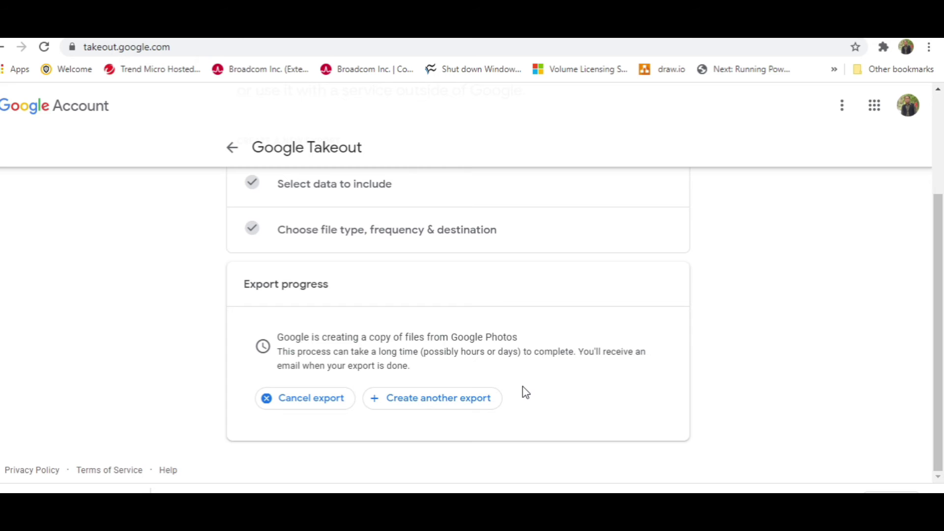
Step: Open the form for another export, and review the running export on the Manage your exports page
click(406, 410)
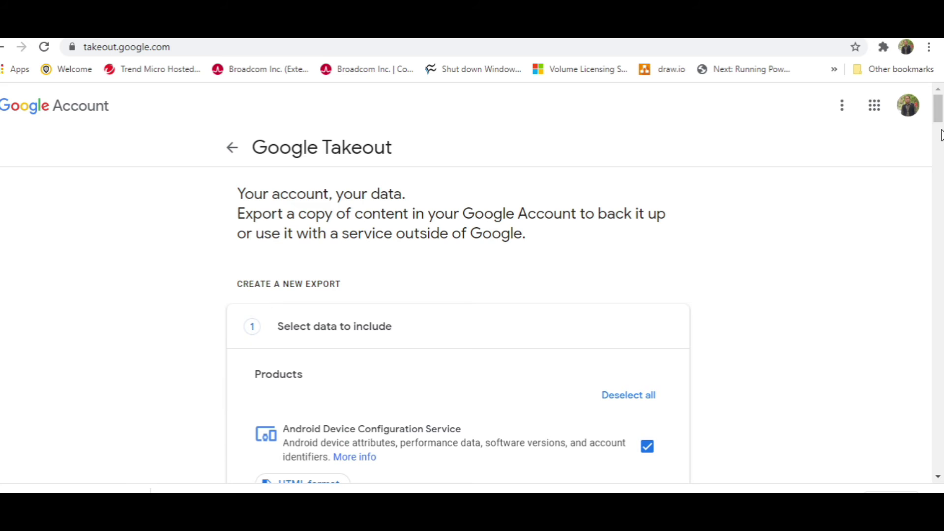
drag(938, 116, 940, 154)
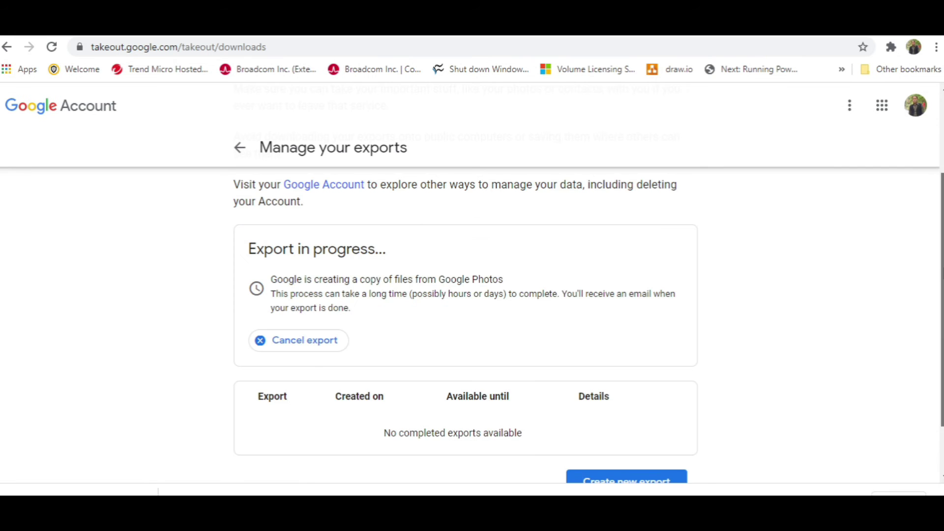
scroll(924, 178, up, 3)
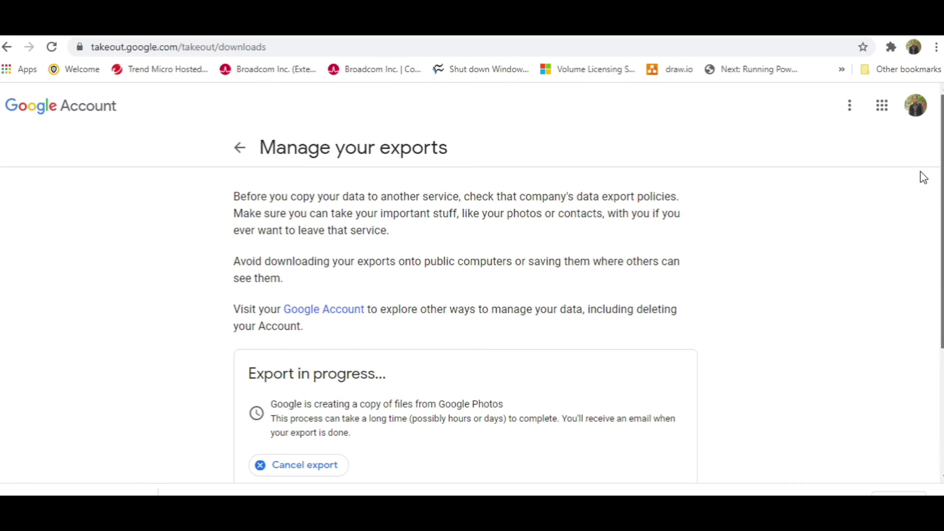
scroll(919, 270, down, 4)
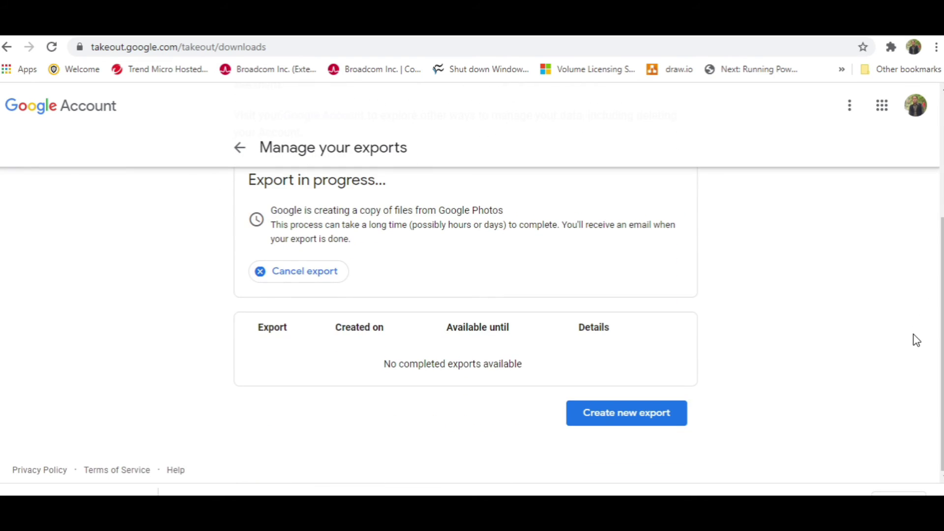
scroll(930, 220, up, 4)
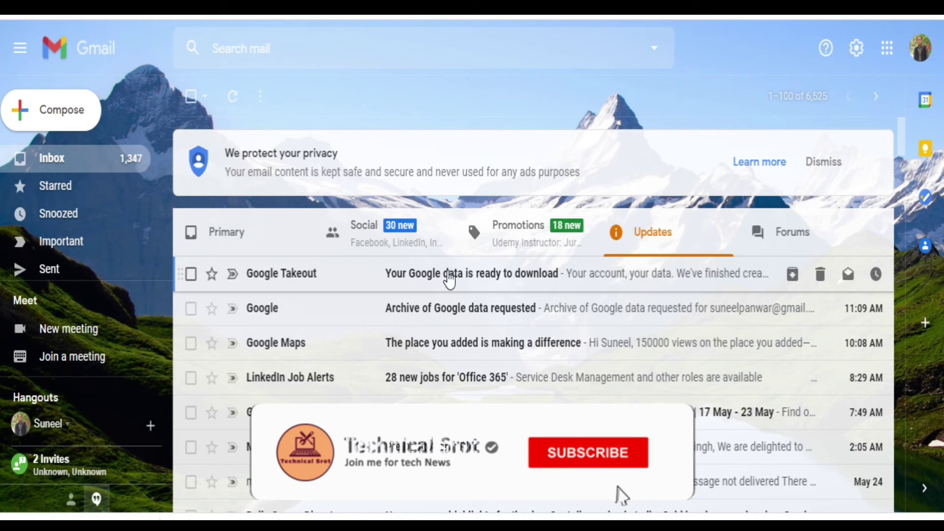
Step: In Gmail, open the "Your Google data is ready to download" email and follow its download link, signing in with the account password
click(449, 279)
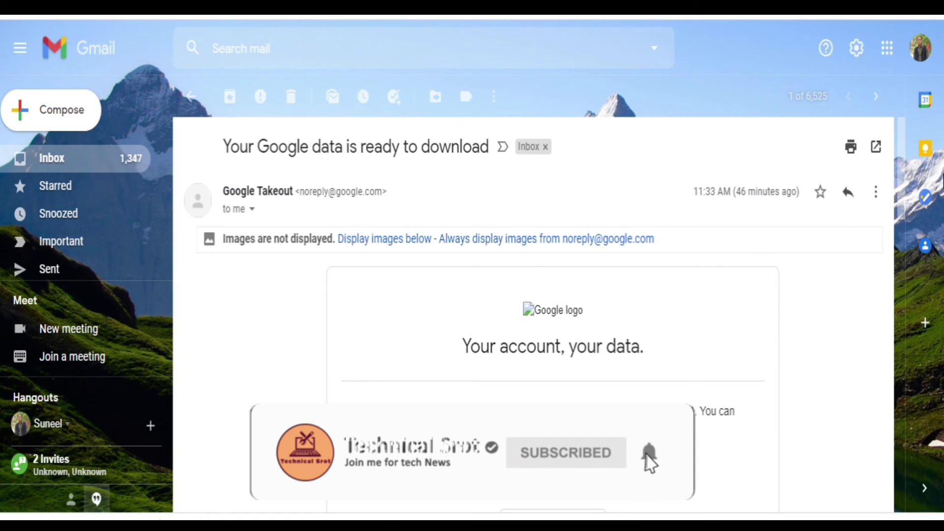
drag(904, 161, 892, 248)
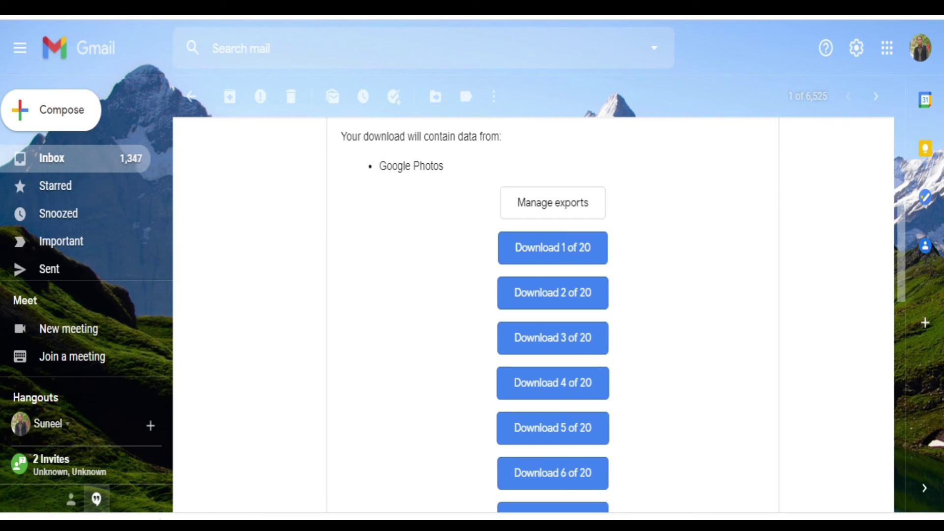
drag(901, 275, 637, 178)
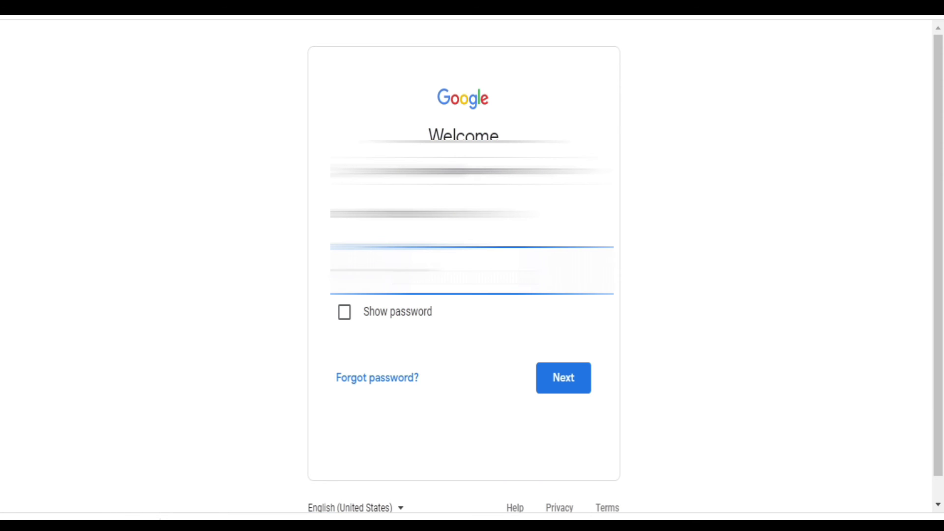
key(Return)
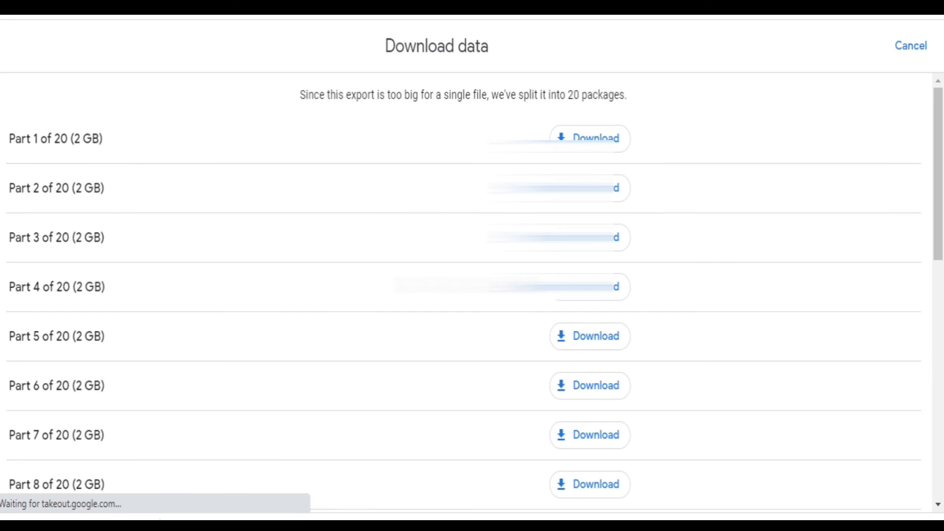
Step: Download parts 1, 2 and 3 of the 20 export packages
mouse_move(934, 161)
mouse_down()
mouse_move(923, 270)
mouse_move(919, 134)
mouse_up()
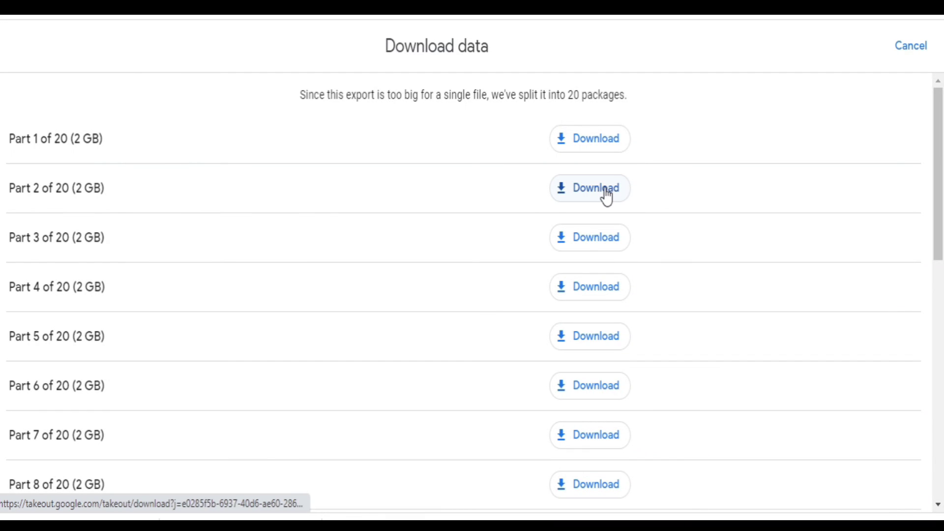
click(606, 194)
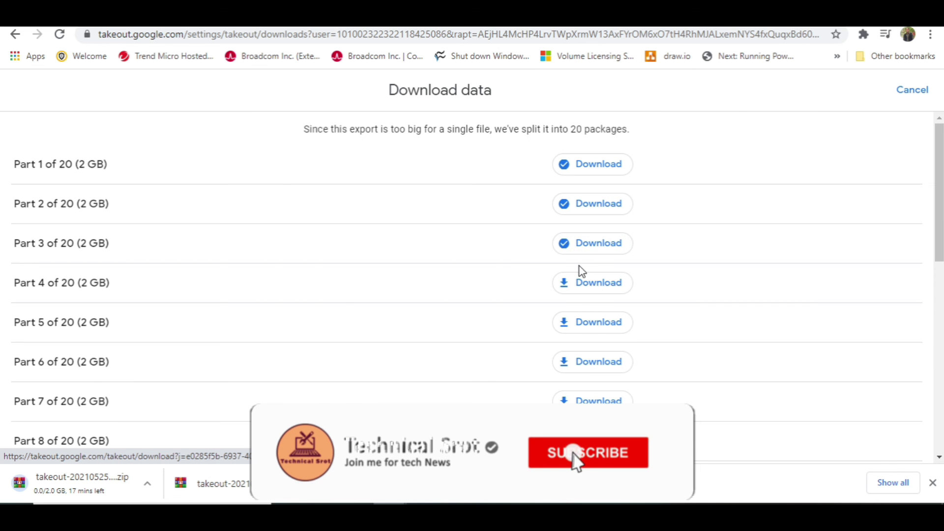
drag(940, 211, 936, 247)
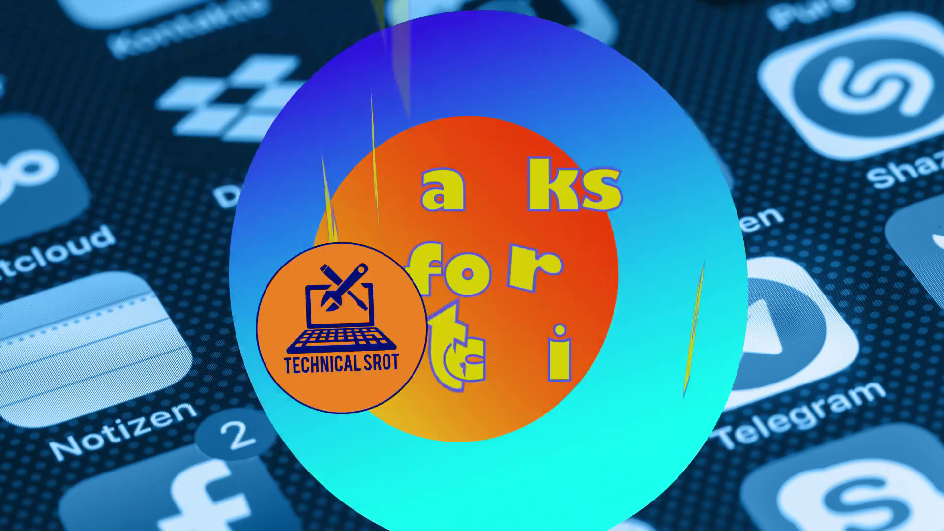